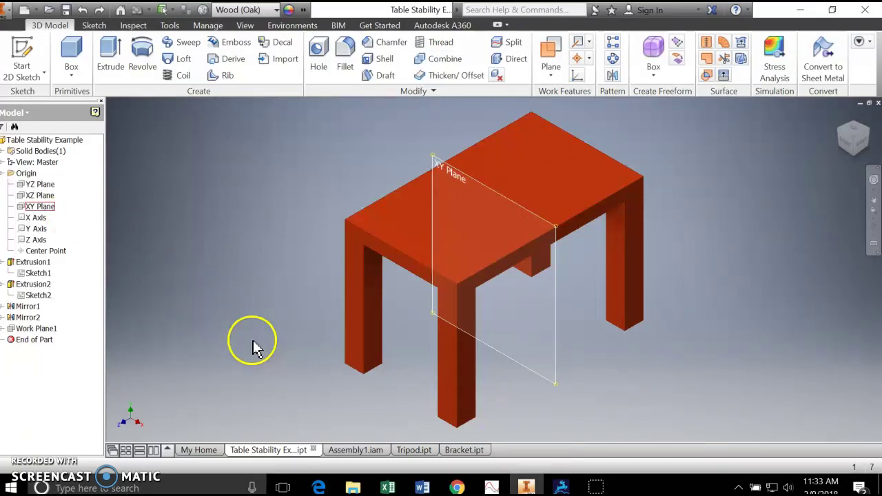
# - Highlight the XY Plane on the table to see where it sits, then clear the selection
pyautogui.click(280, 371)
pyautogui.click(232, 312)
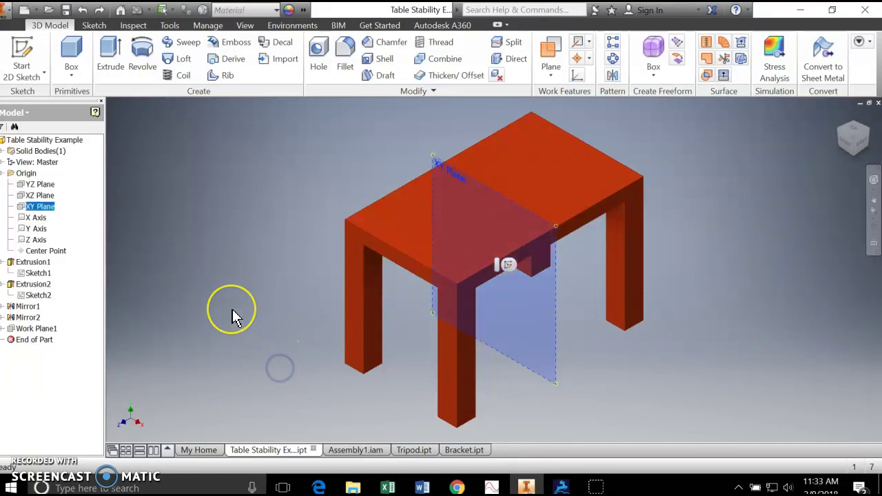
pyautogui.click(233, 303)
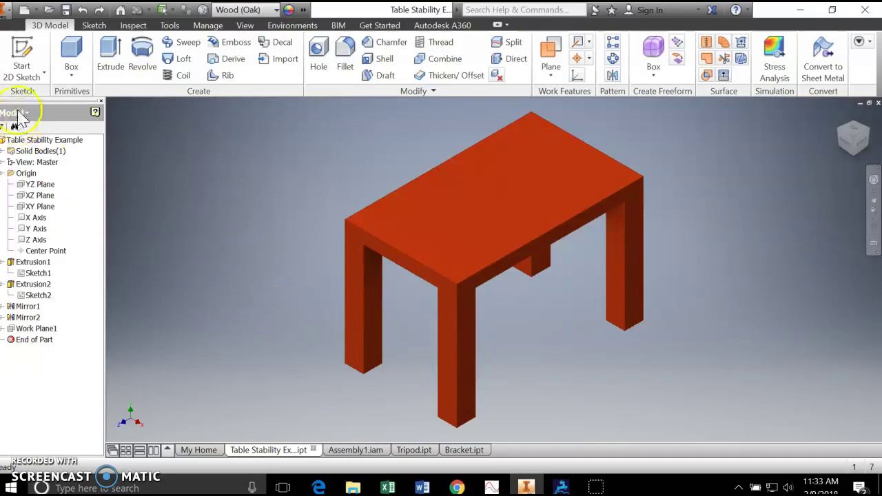
# - Check the part's physical properties, such as mass, in iProperties
pyautogui.click(12, 12)
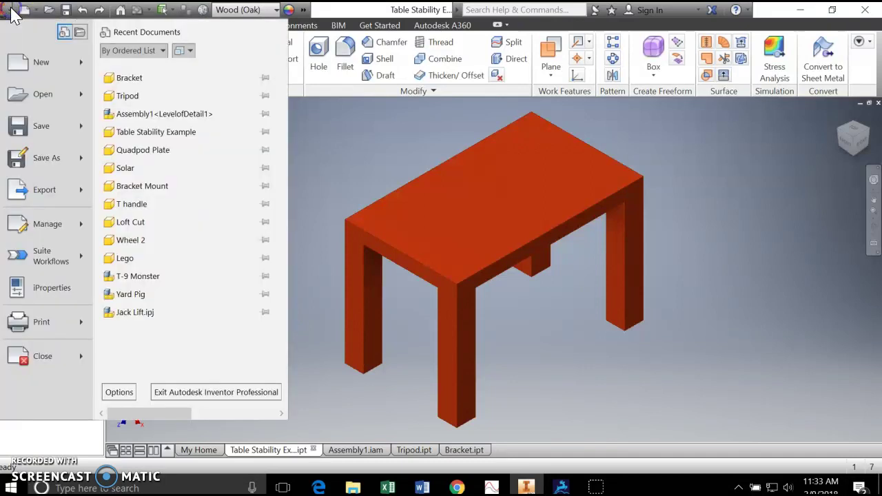
pyautogui.click(60, 298)
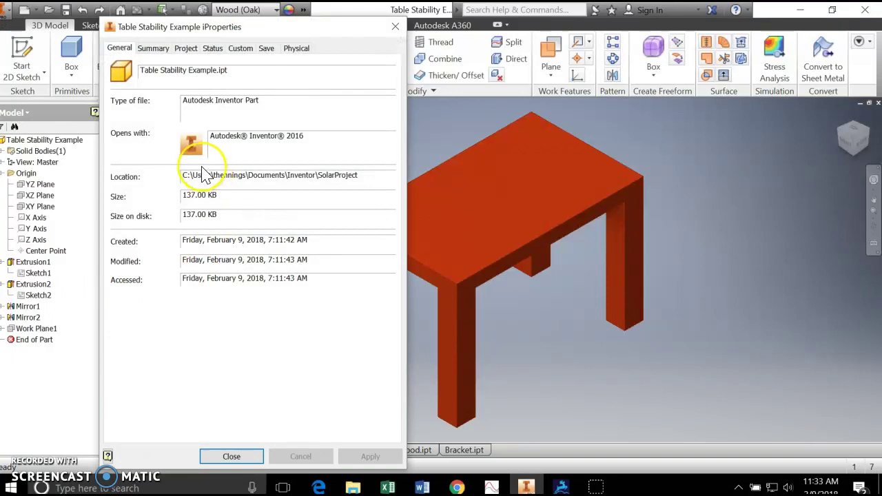
pyautogui.click(297, 48)
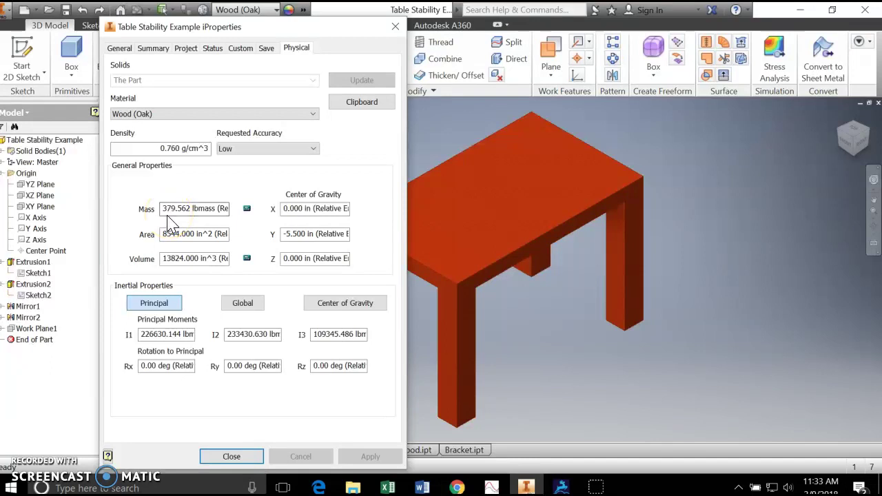
pyautogui.click(396, 27)
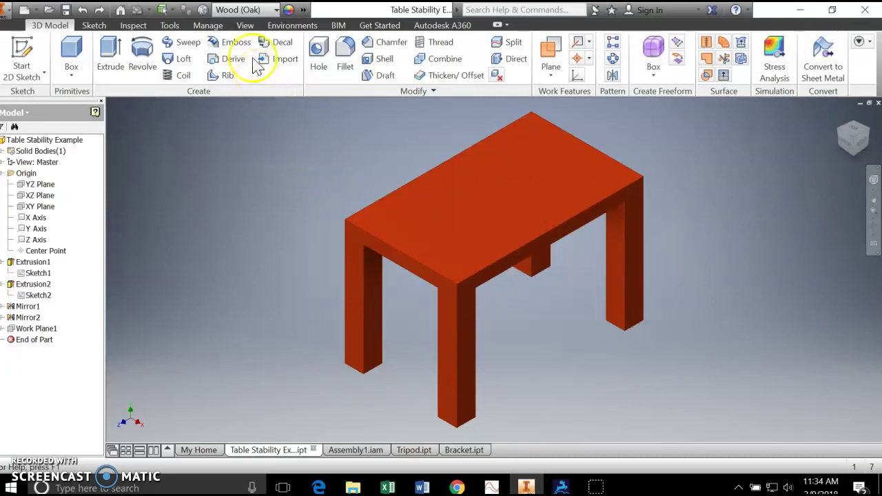
# - Show the centre of gravity at 0, -5.5, 0 in, then face the table's front
pyautogui.click(244, 25)
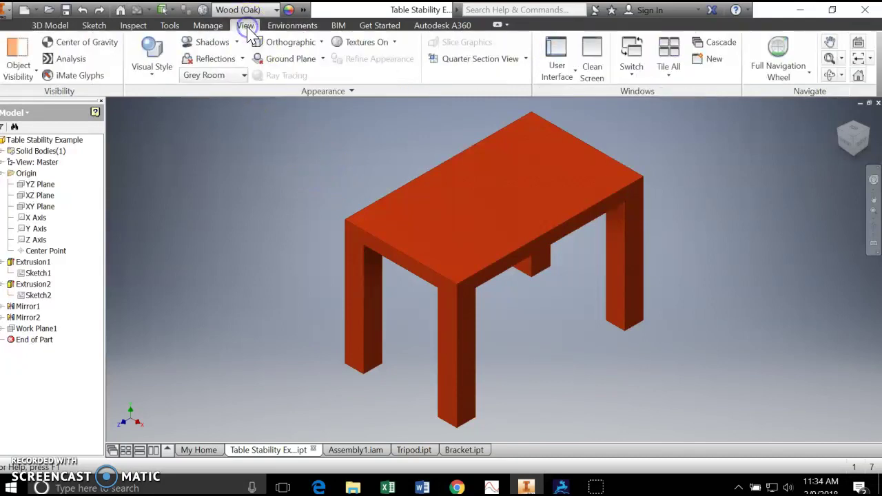
pyautogui.click(95, 46)
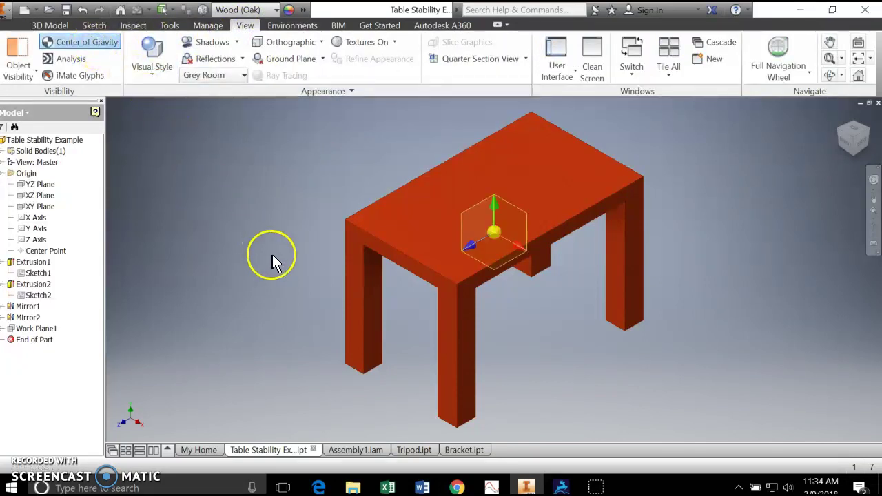
pyautogui.keyDown('shift'); pyautogui.moveTo(266, 300); pyautogui.dragTo(473, 230, button='middle'); pyautogui.keyUp('shift')
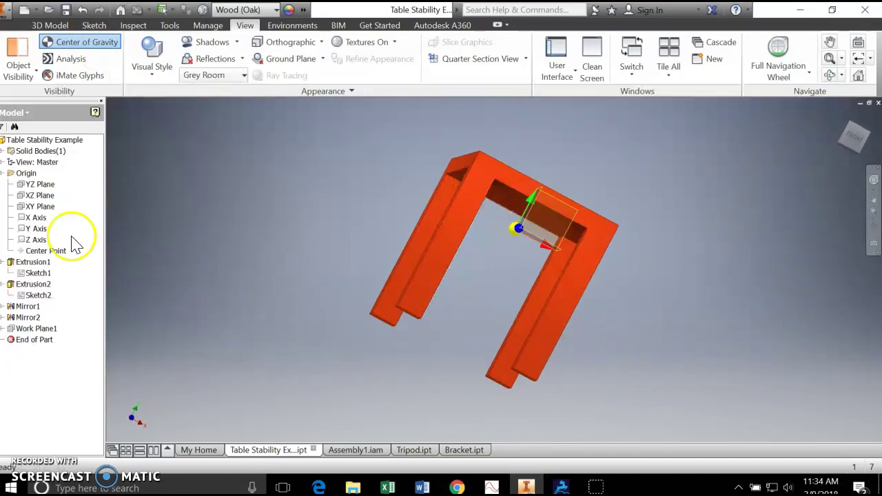
pyautogui.click(874, 245)
pyautogui.click(874, 247)
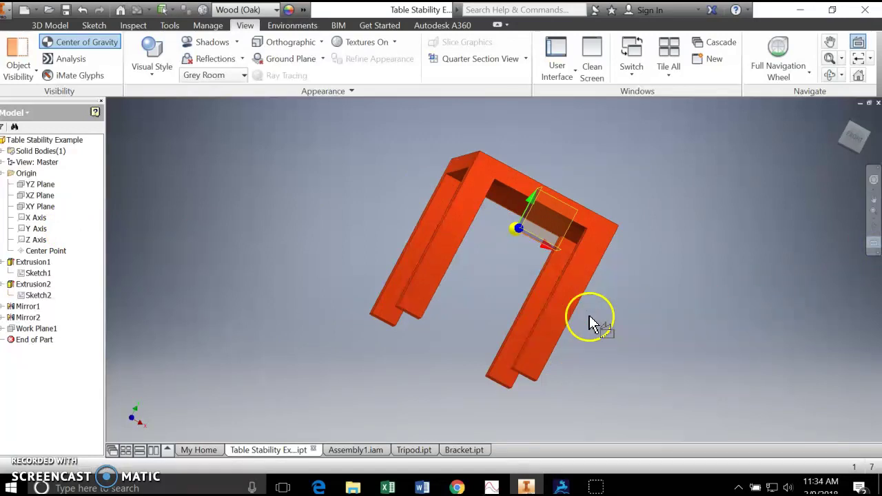
pyautogui.click(562, 317)
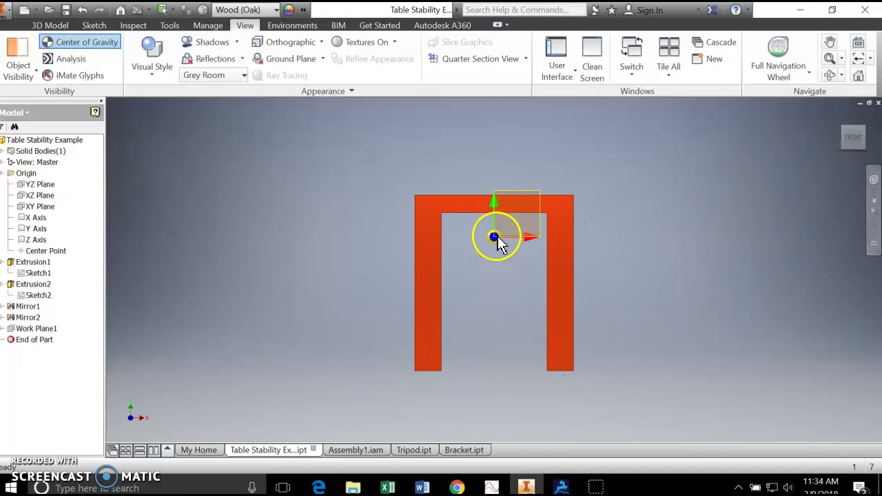
pyautogui.moveTo(493, 238)
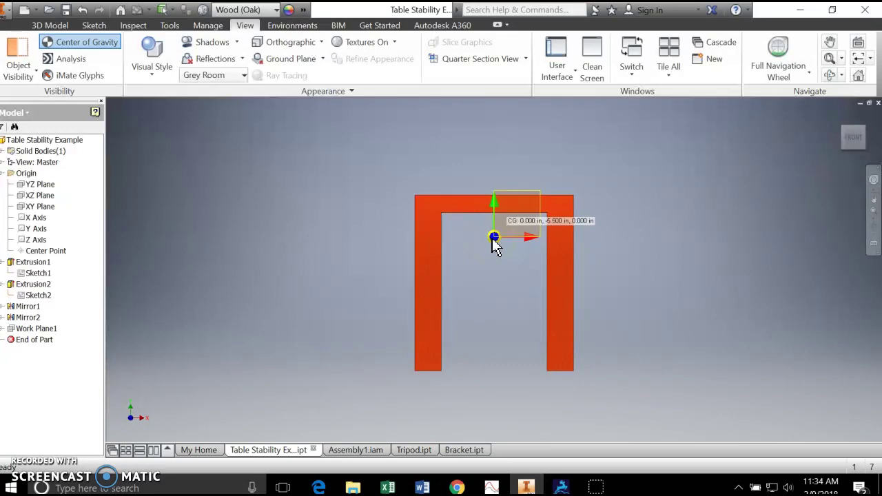
pyautogui.click(837, 139)
pyautogui.click(837, 139)
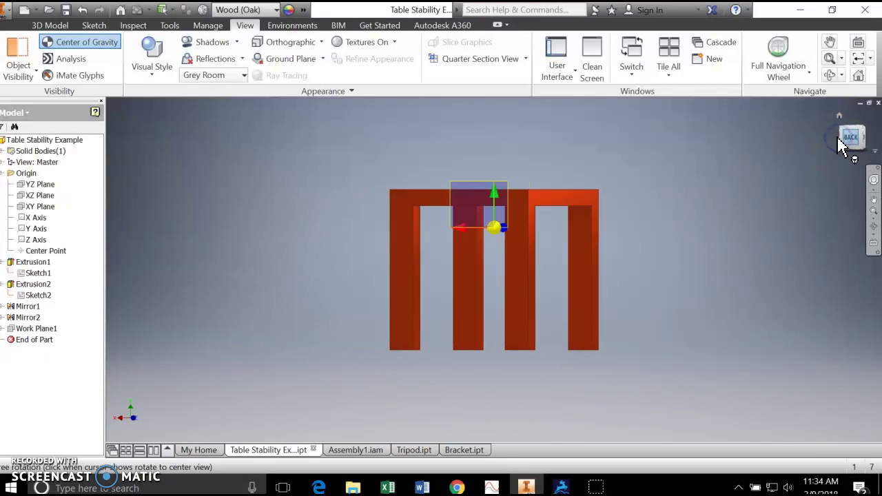
pyautogui.click(837, 140)
pyautogui.click(837, 139)
pyautogui.click(837, 139)
pyautogui.click(837, 139)
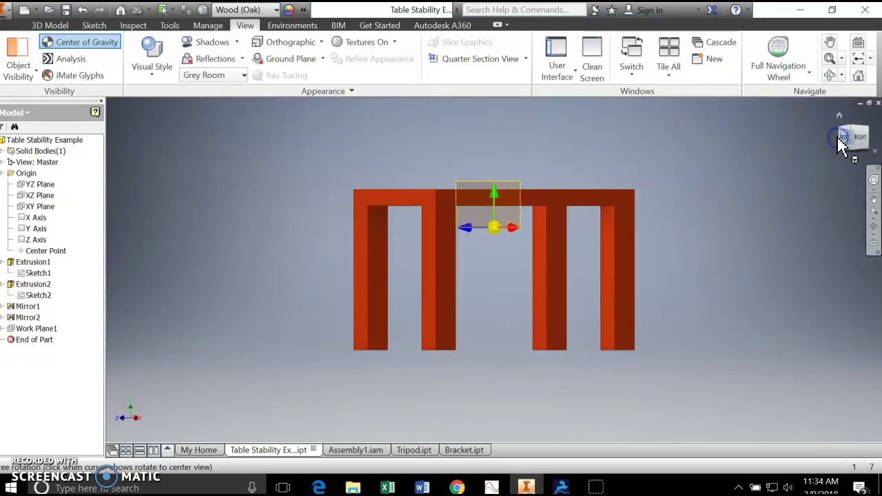
pyautogui.click(838, 140)
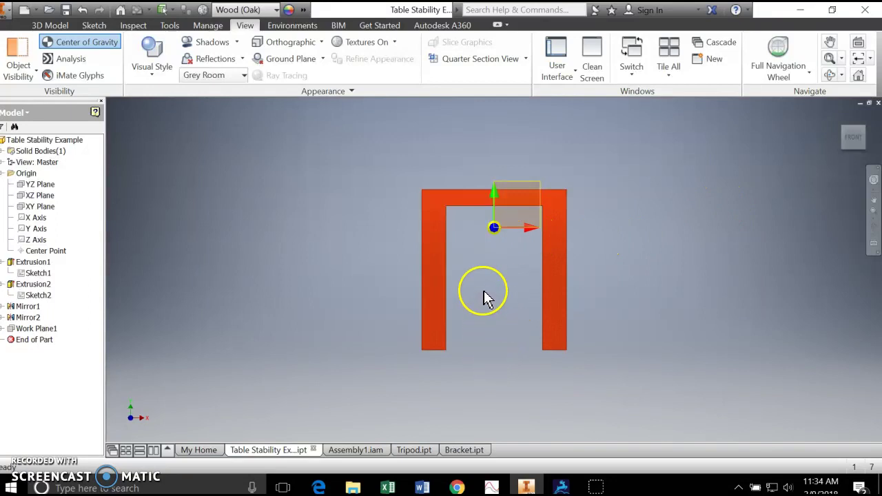
pyautogui.click(493, 229)
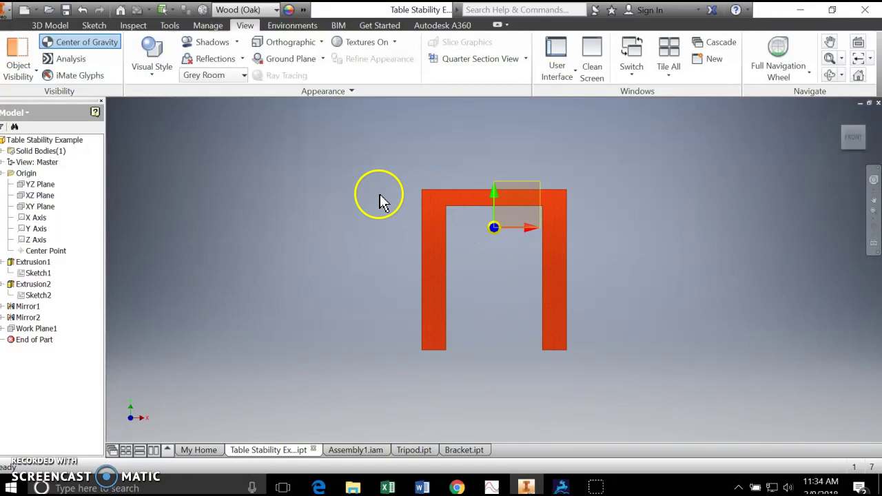
pyautogui.click(436, 203)
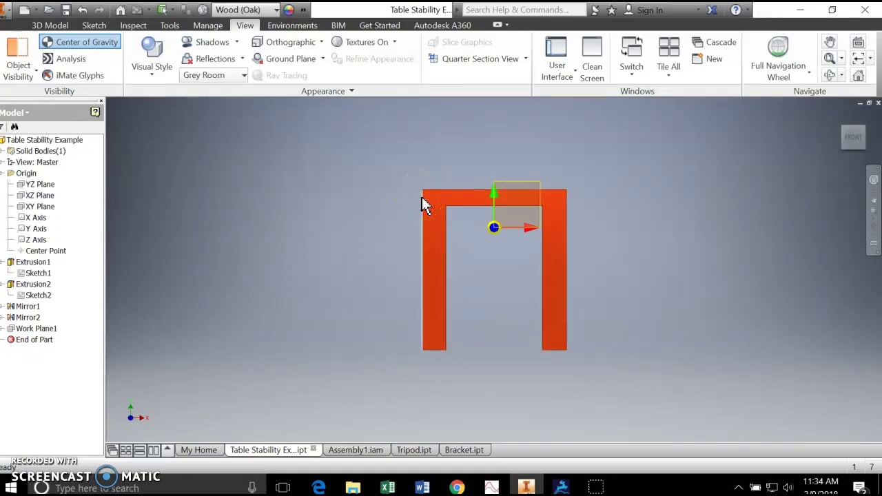
pyautogui.click(499, 261)
pyautogui.click(493, 229)
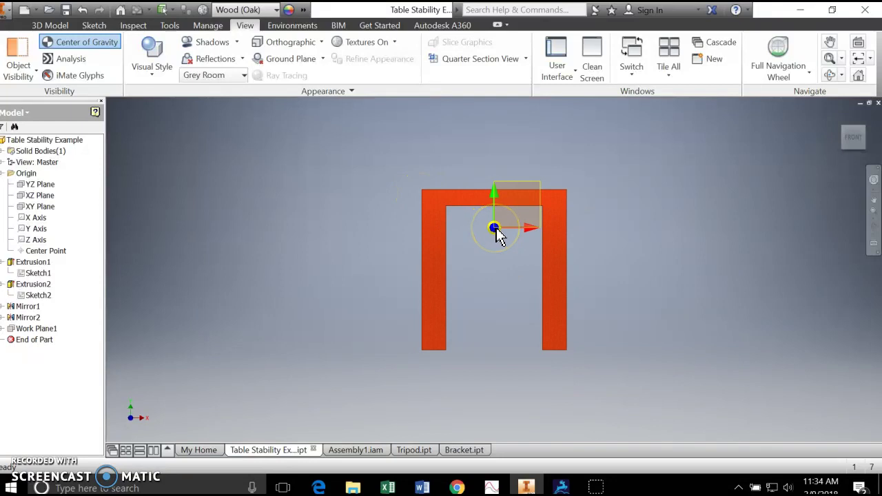
pyautogui.click(500, 262)
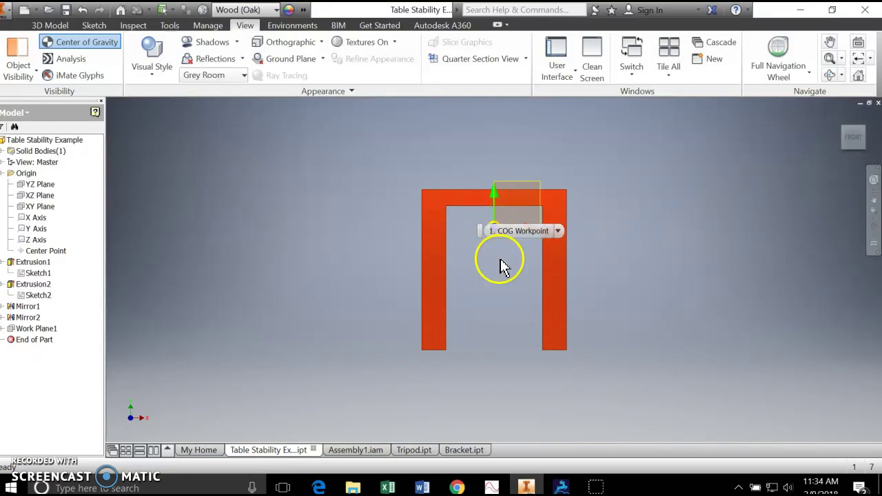
pyautogui.click(494, 231)
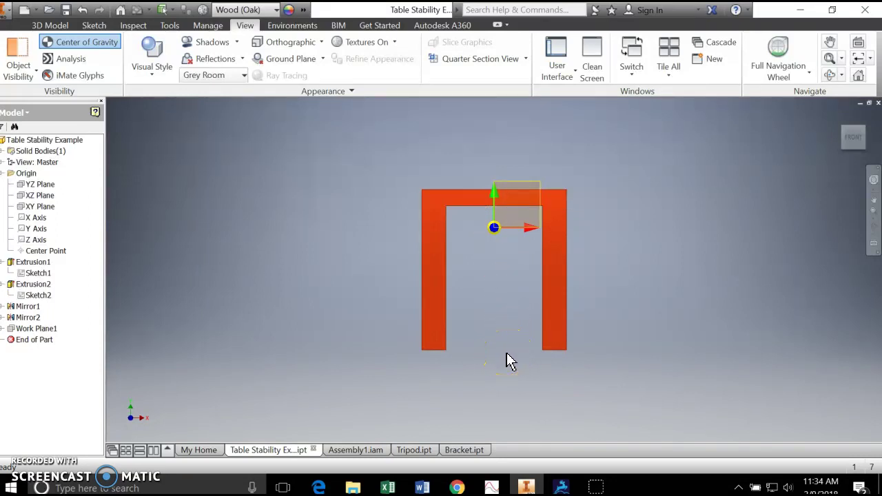
pyautogui.click(428, 238)
pyautogui.click(499, 322)
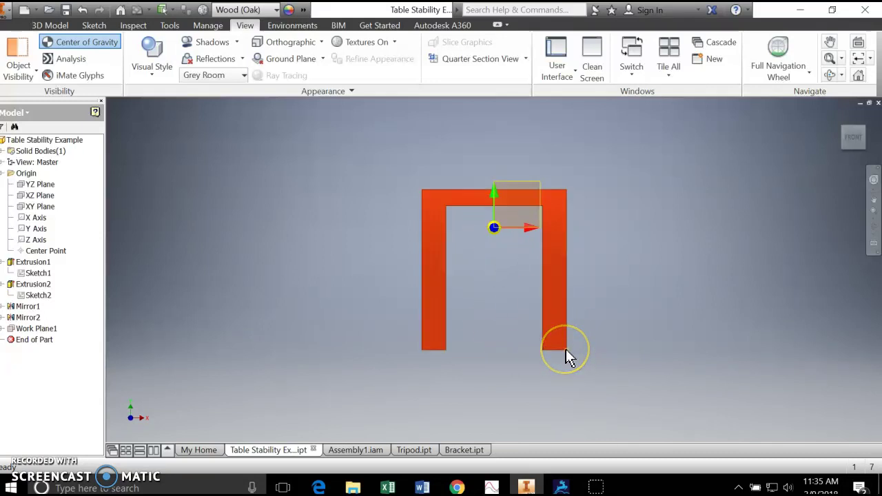
pyautogui.moveTo(565, 350)
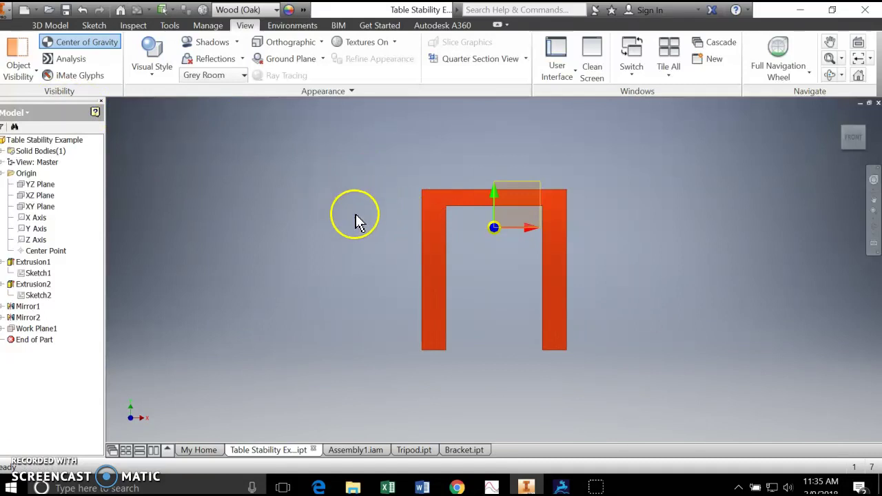
# - Preview the YZ and XZ planes on the table and make the XZ Plane visible
pyautogui.keyDown('shift'); pyautogui.moveTo(356, 219); pyautogui.dragTo(338, 217, button='middle'); pyautogui.keyUp('shift')
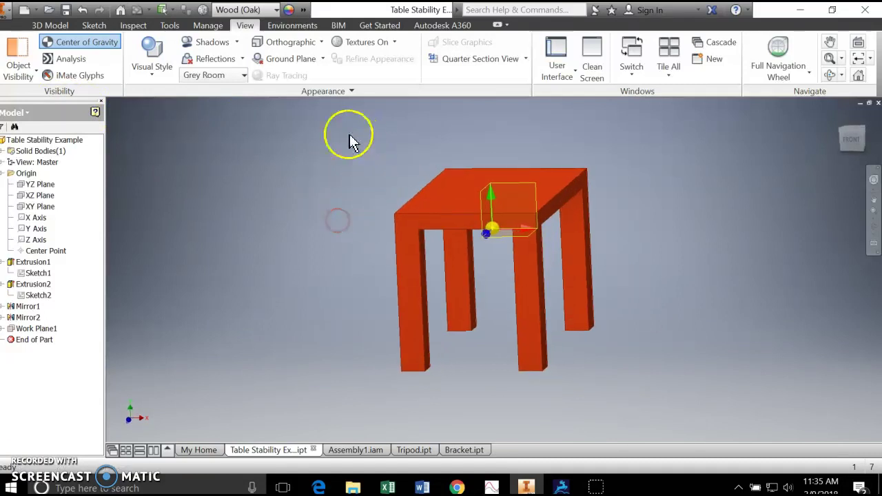
pyautogui.click(60, 26)
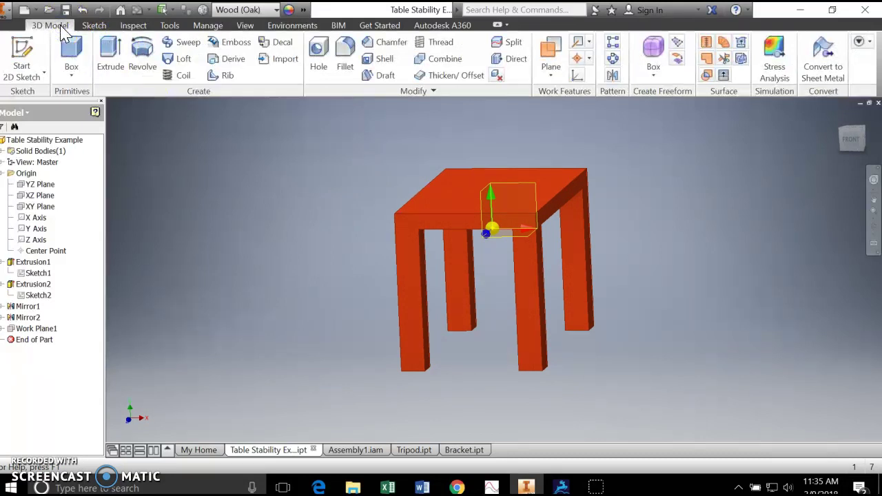
pyautogui.click(549, 44)
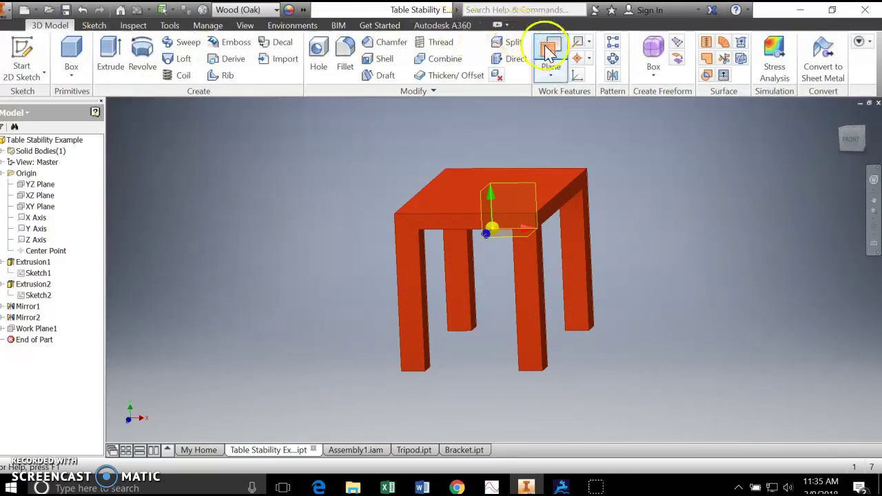
pyautogui.click(43, 187)
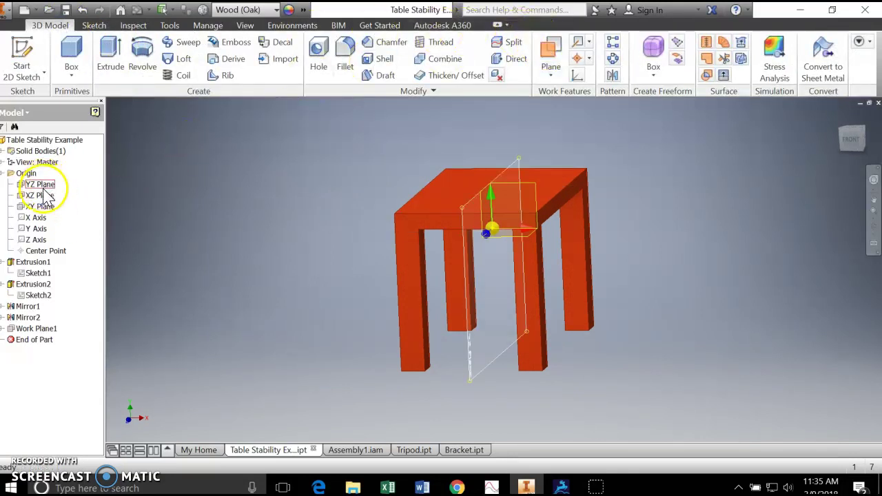
pyautogui.click(40, 196)
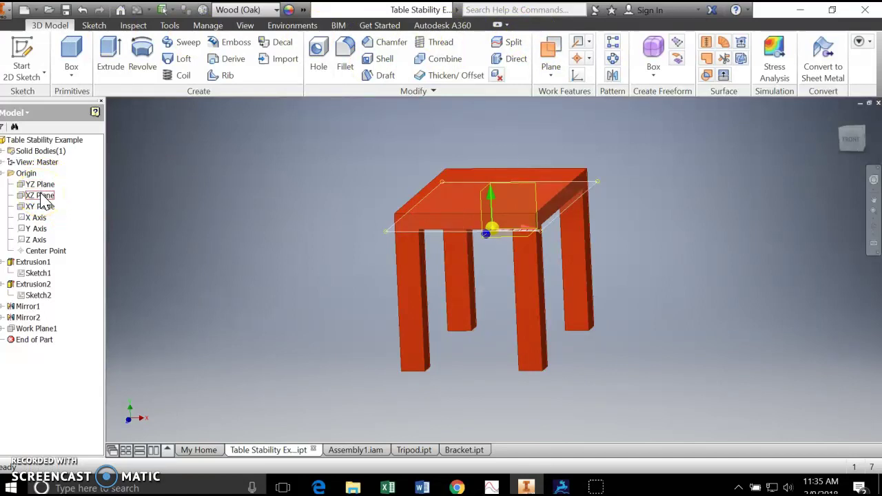
pyautogui.rightClick(42, 200)
pyautogui.click(64, 257)
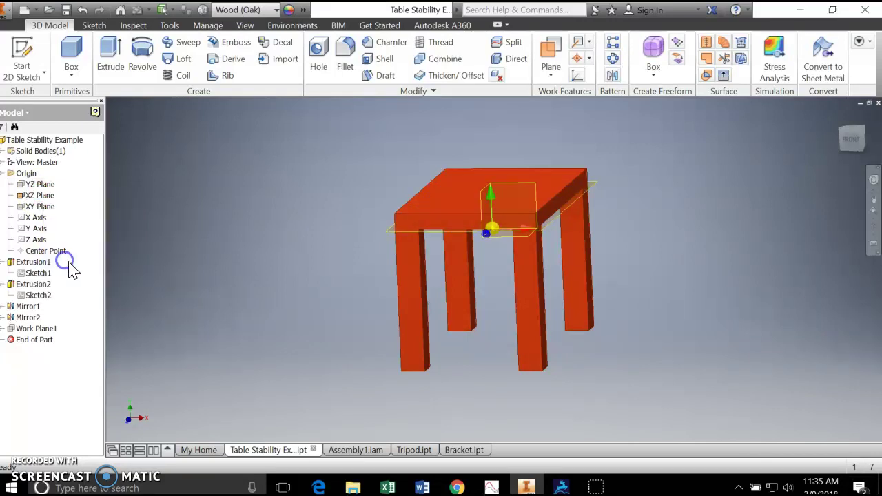
pyautogui.click(426, 61)
# - Create Work Plane2 offset 36 in from the XZ Plane
pyautogui.click(551, 66)
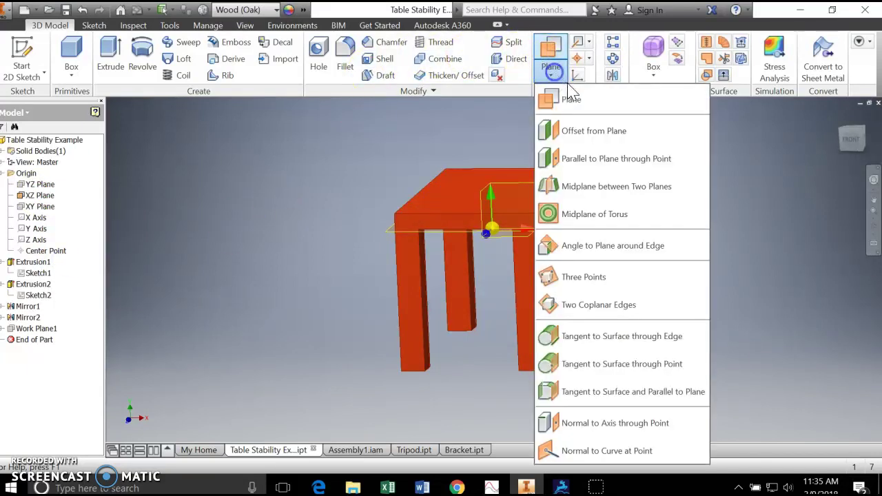
pyautogui.click(573, 133)
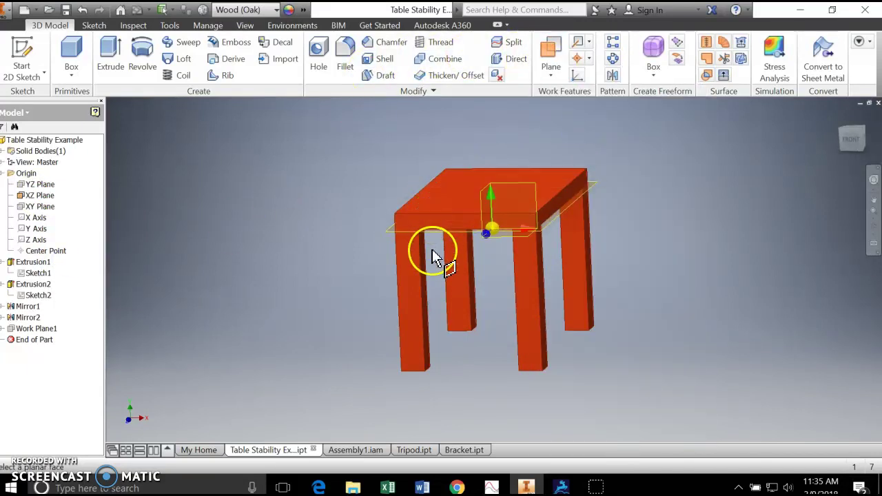
pyautogui.click(442, 233)
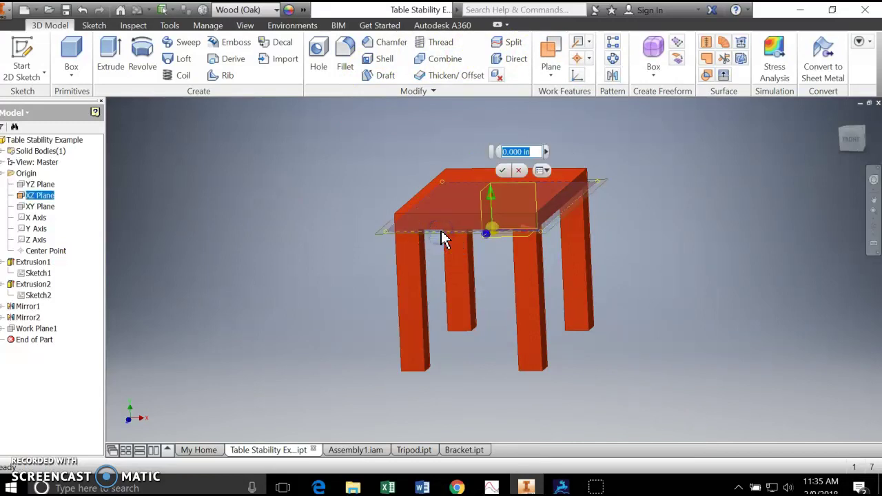
pyautogui.moveTo(504, 205); pyautogui.dragTo(490, 292)
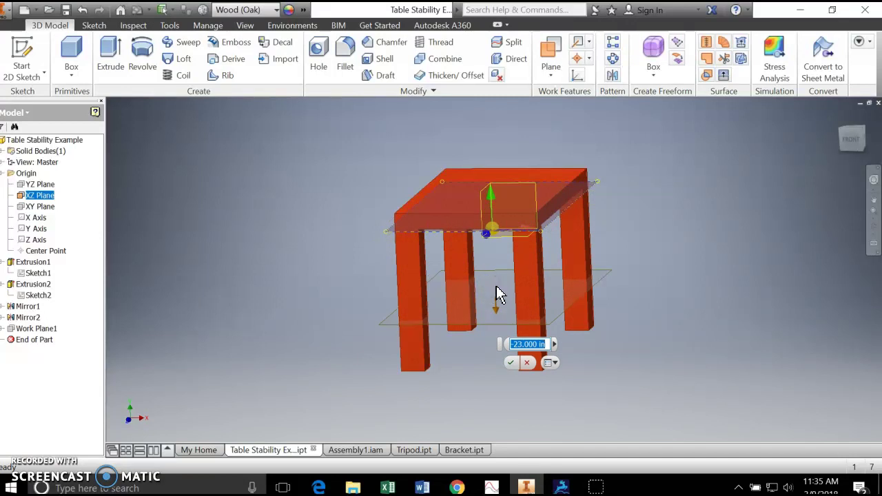
pyautogui.write('36')
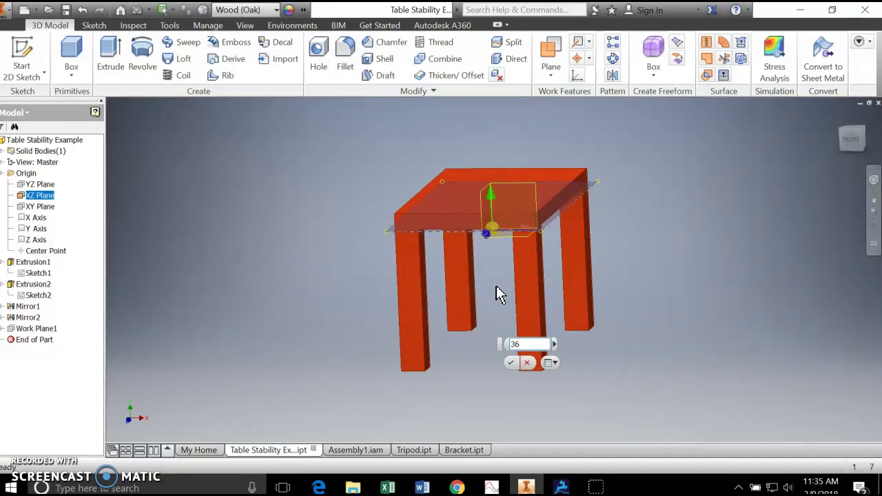
pyautogui.click(503, 292)
pyautogui.click(511, 362)
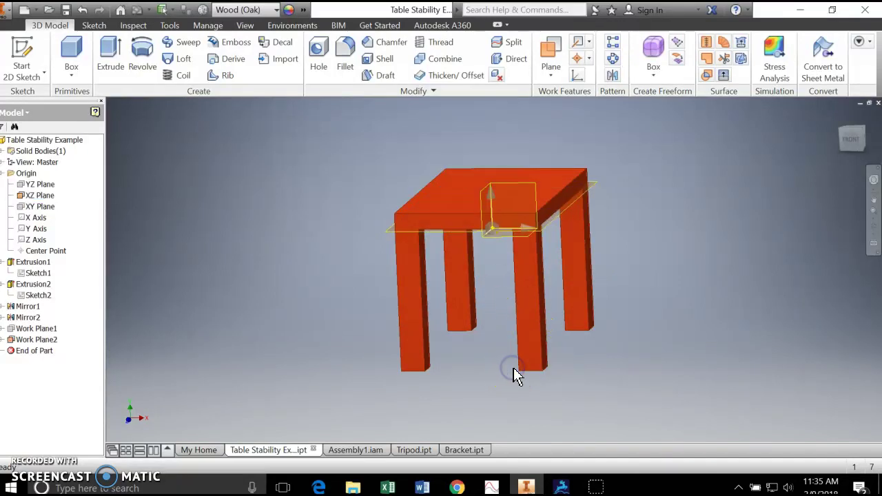
# - Create Work Plane3 at the leg bottoms, offset -36 in from the XZ Plane
pyautogui.click(508, 317)
pyautogui.click(551, 61)
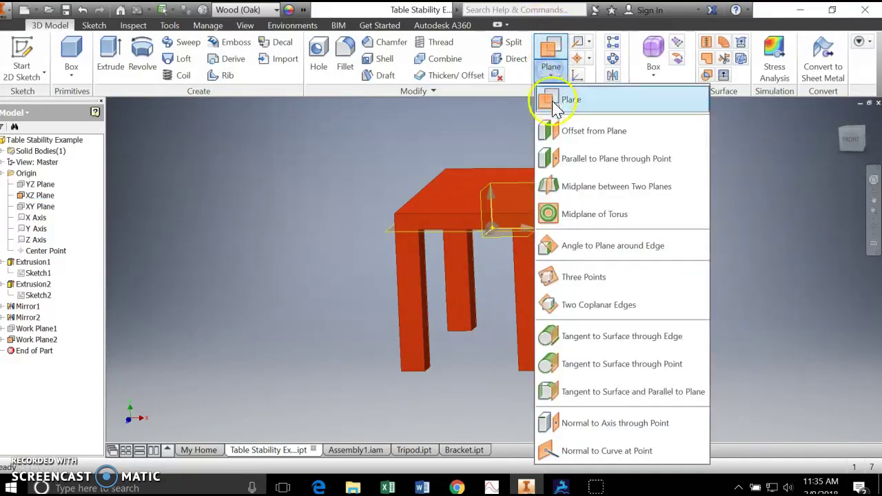
pyautogui.click(570, 133)
pyautogui.click(460, 239)
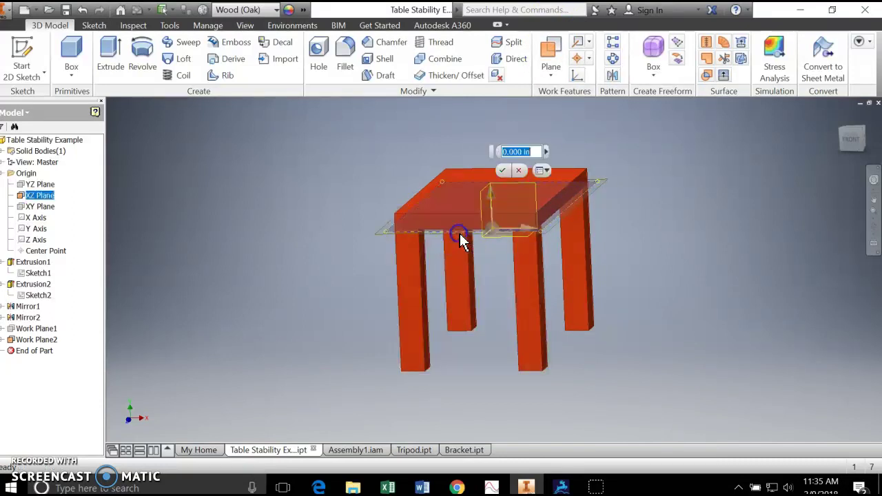
pyautogui.moveTo(491, 205); pyautogui.dragTo(502, 283)
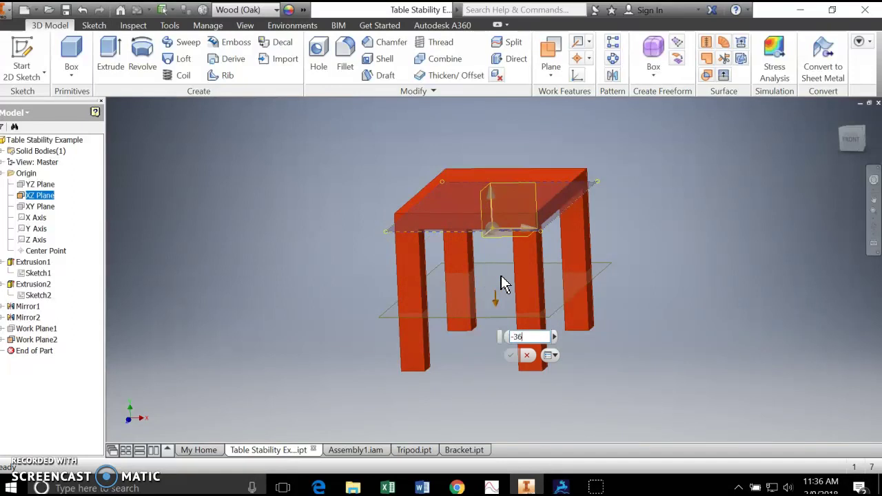
pyautogui.click(507, 359)
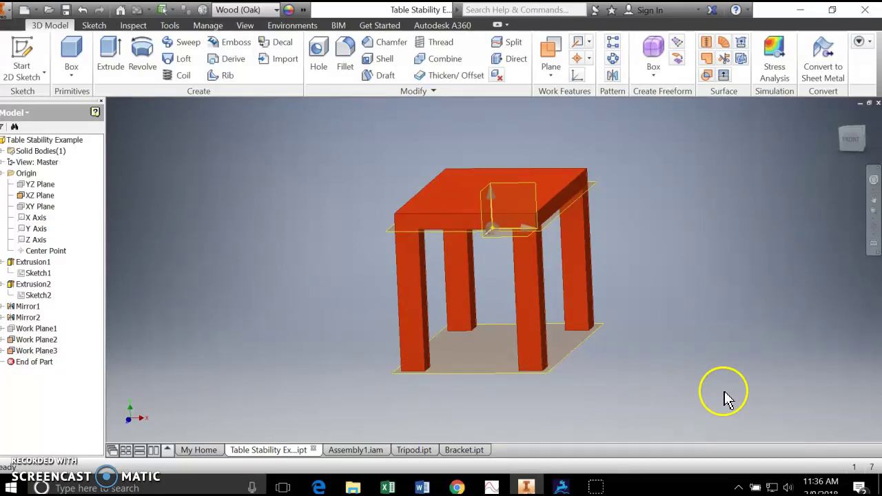
# - Orbit the table to a near-front view, select the right leg, then deselect it
pyautogui.keyDown('shift'); pyautogui.moveTo(685, 428); pyautogui.dragTo(662, 403, button='middle'); pyautogui.keyUp('shift')
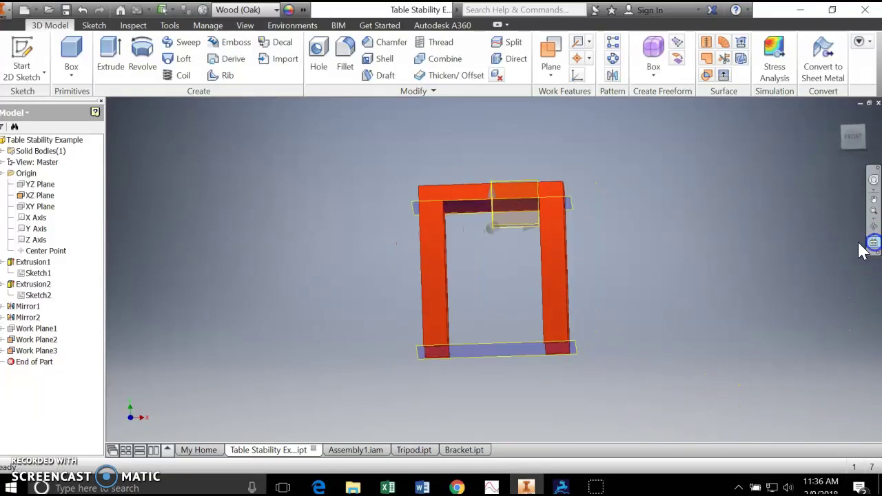
pyautogui.click(552, 263)
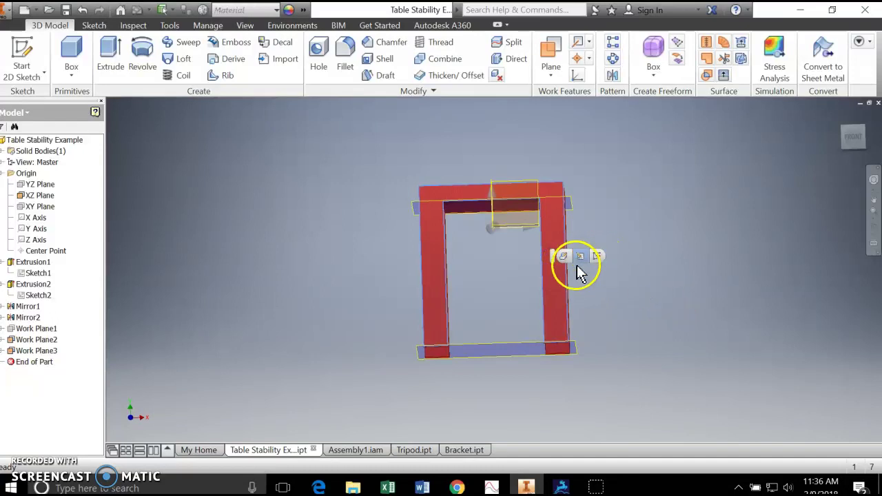
pyautogui.click(558, 313)
pyautogui.click(656, 346)
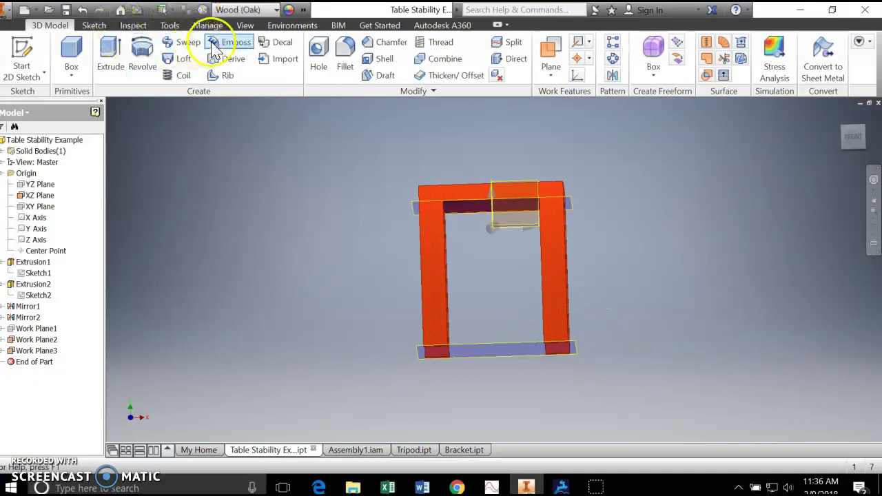
# - Turn the view to face the right leg's front face head-on
pyautogui.click(170, 26)
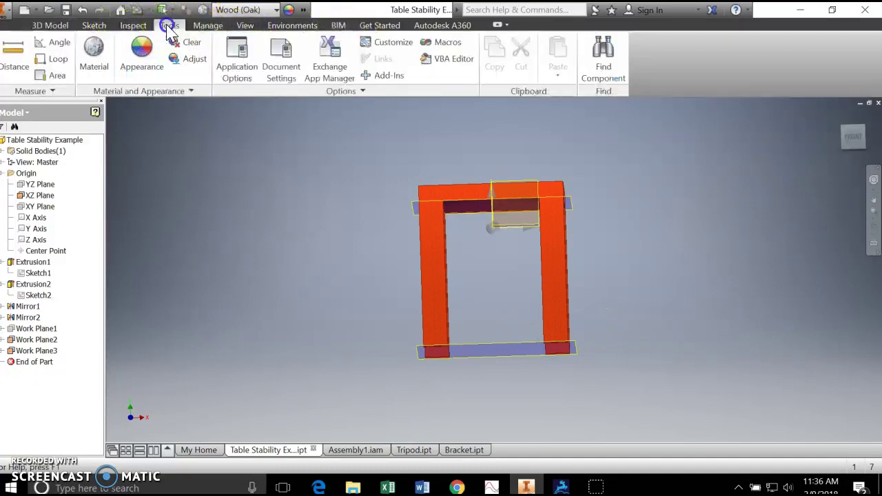
pyautogui.click(874, 246)
pyautogui.click(563, 281)
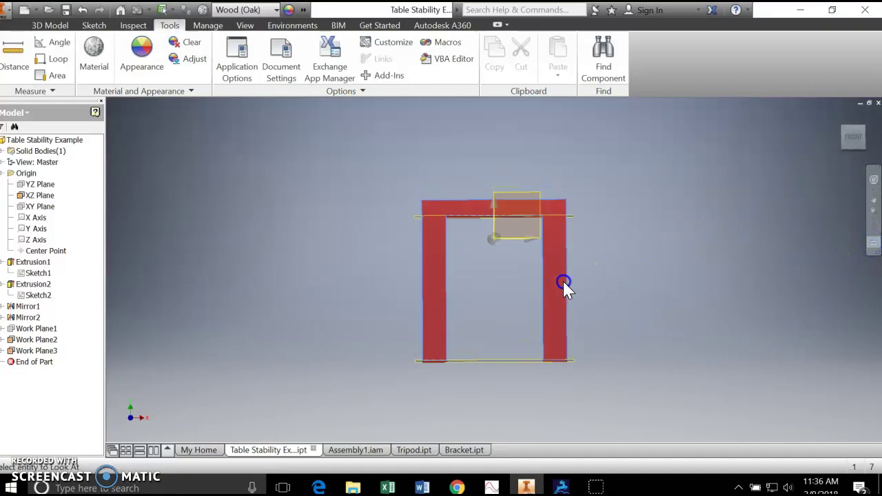
pyautogui.click(733, 288)
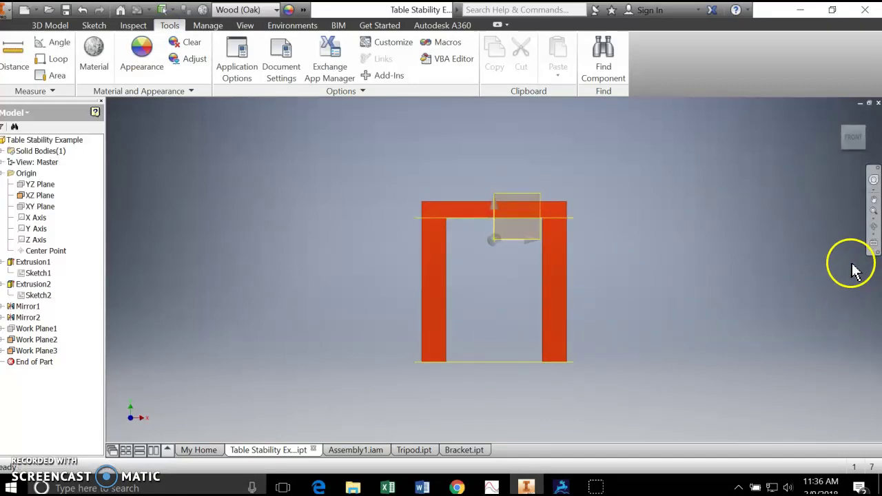
# - Measure from the table top down to Work Plane3 at the floor, reading 36 in
pyautogui.click(23, 69)
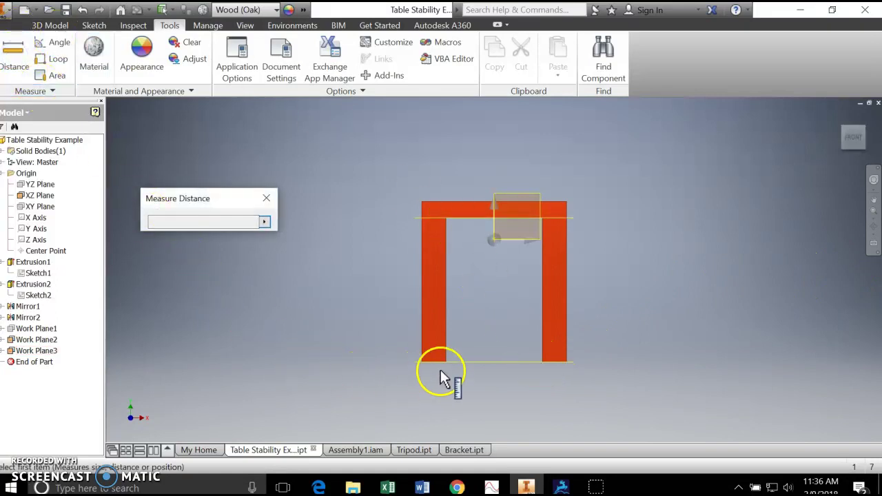
pyautogui.click(460, 364)
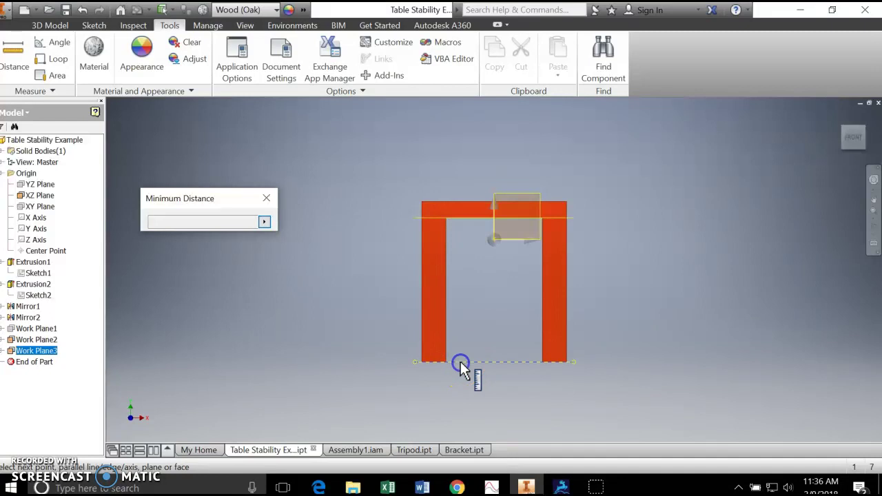
pyautogui.click(462, 220)
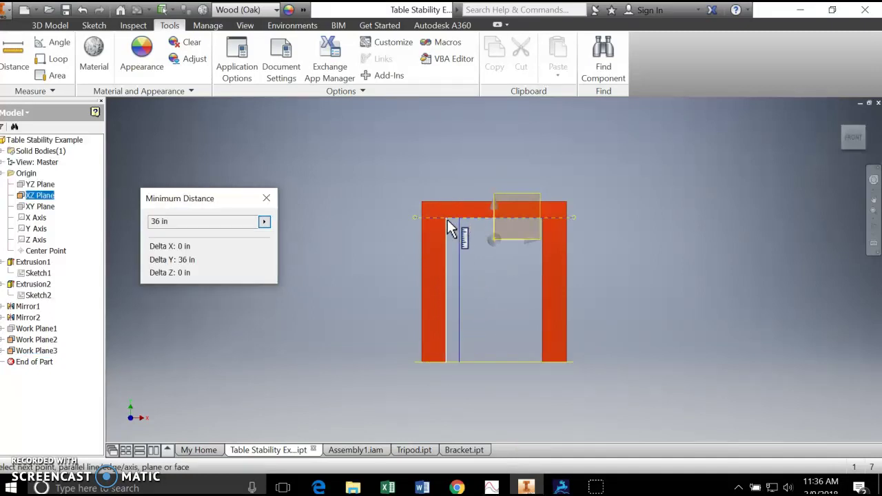
pyautogui.click(364, 229)
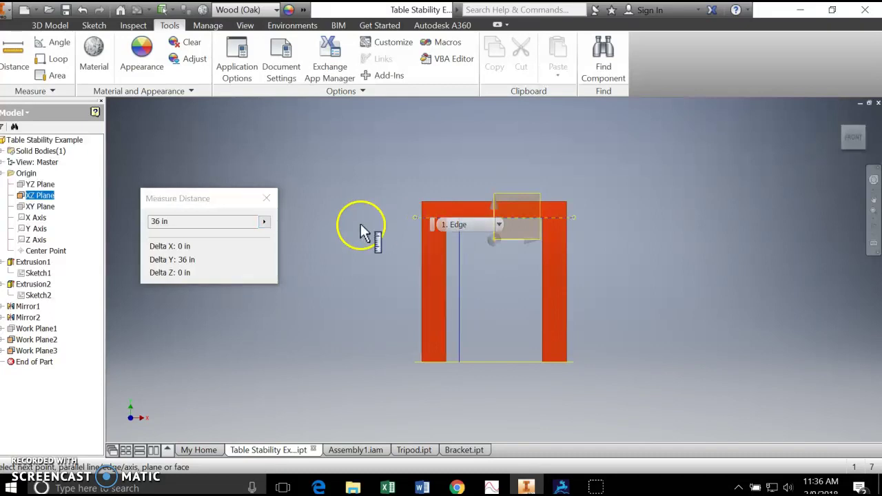
pyautogui.click(423, 219)
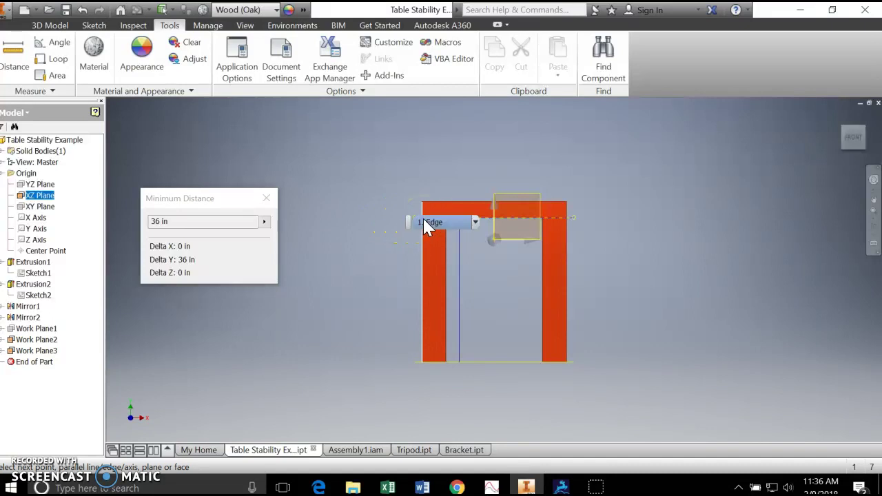
pyautogui.click(571, 368)
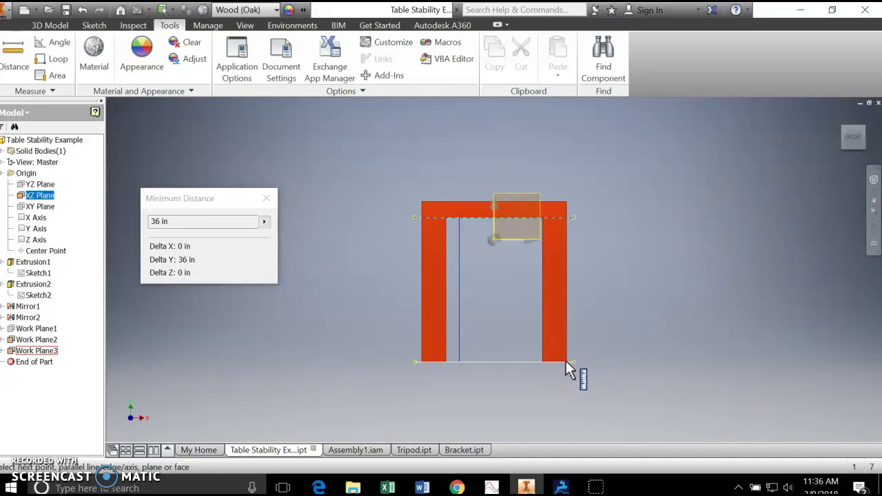
pyautogui.moveTo(566, 362)
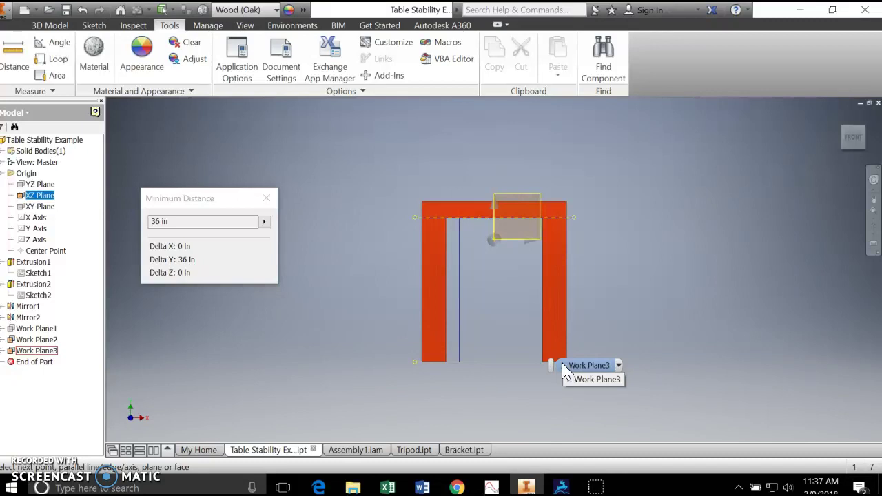
pyautogui.click(561, 363)
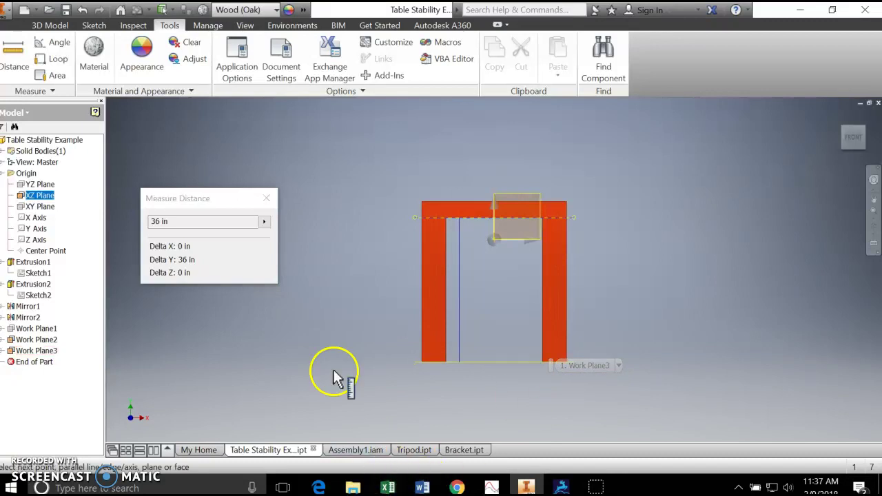
# - Re-measure from the top rail to the floor work plane, then orbit to an angled view
pyautogui.click(494, 240)
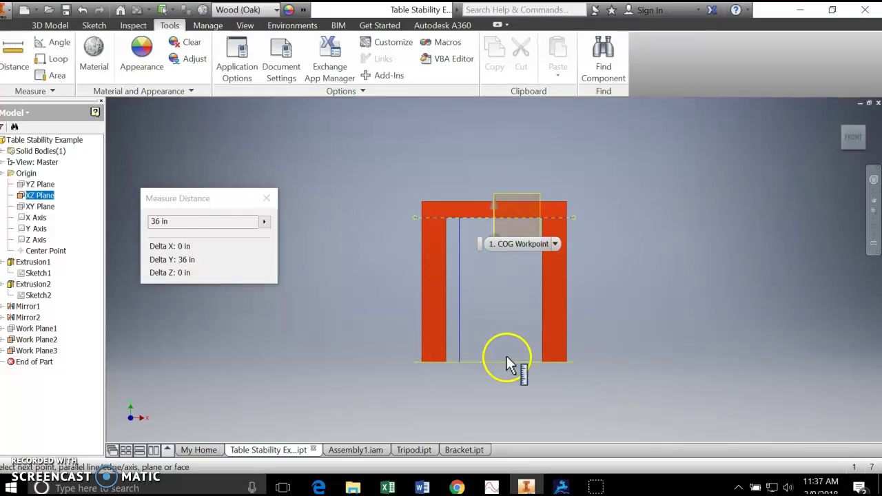
pyautogui.click(567, 368)
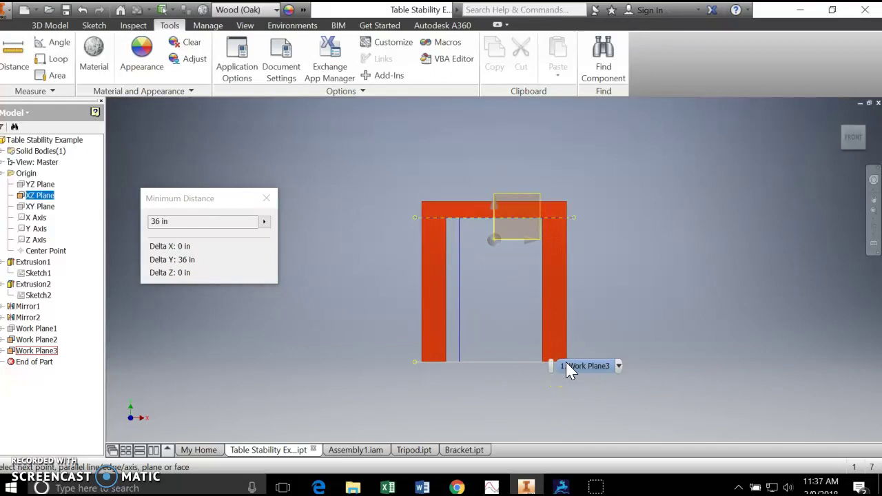
pyautogui.moveTo(524, 364); pyautogui.dragTo(422, 363)
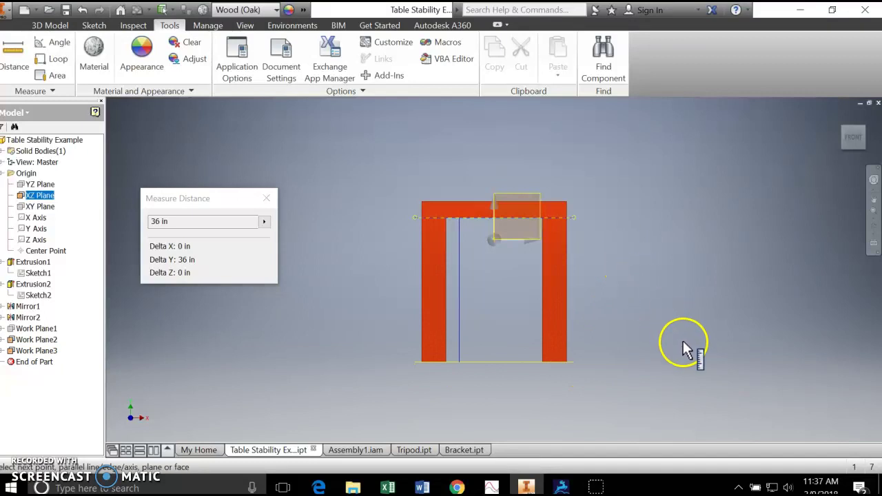
pyautogui.keyDown('shift'); pyautogui.moveTo(689, 365); pyautogui.dragTo(676, 357, button='middle'); pyautogui.keyUp('shift')
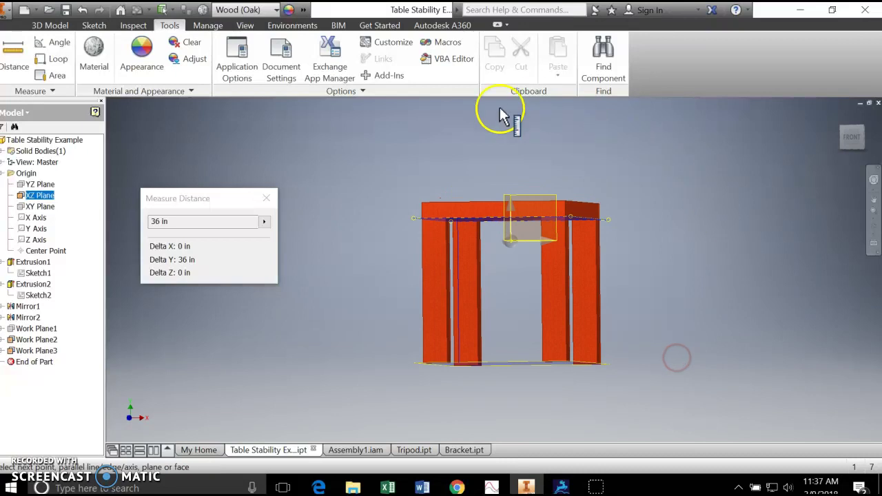
# - Measure 18 in horizontally from the right leg edge to the table's centre
pyautogui.click(267, 198)
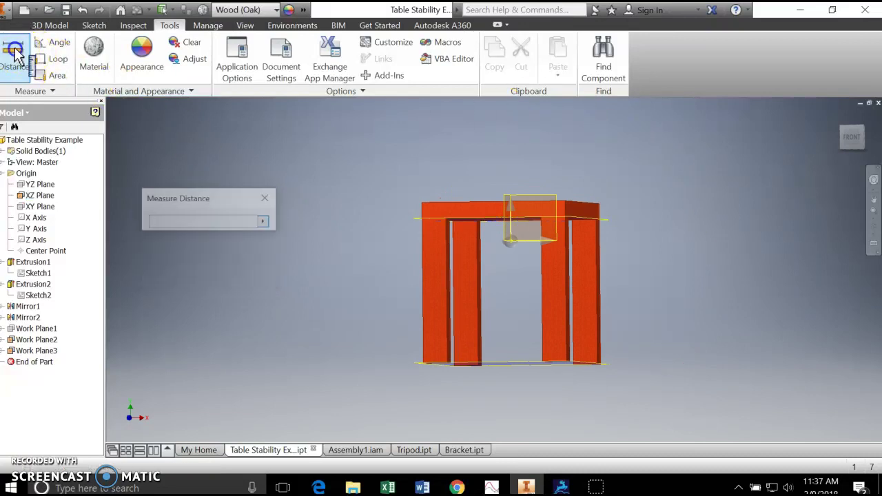
pyautogui.click(567, 264)
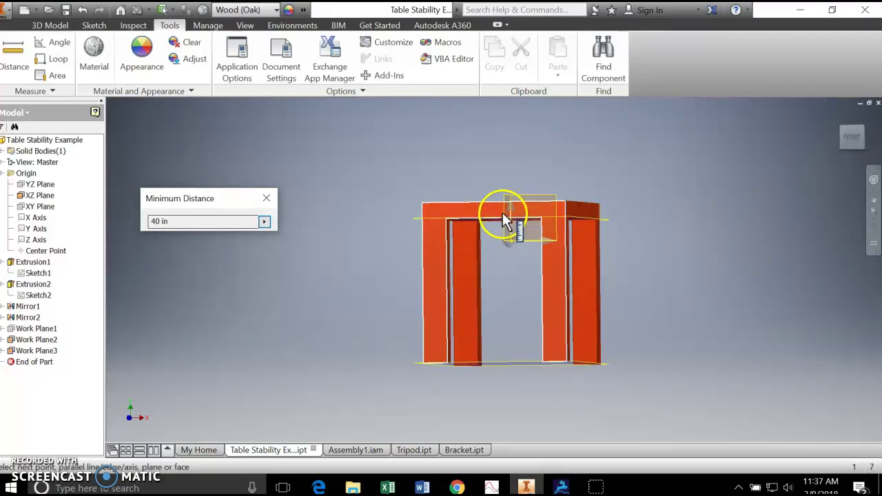
pyautogui.click(505, 236)
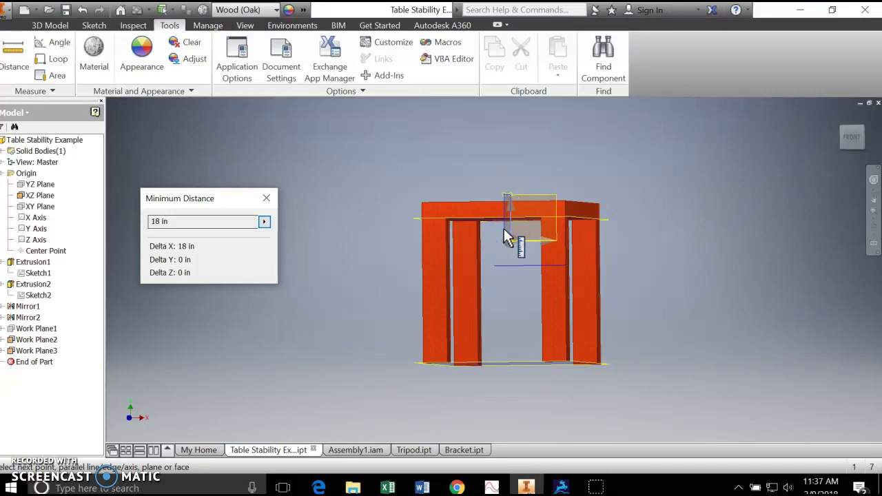
pyautogui.click(565, 256)
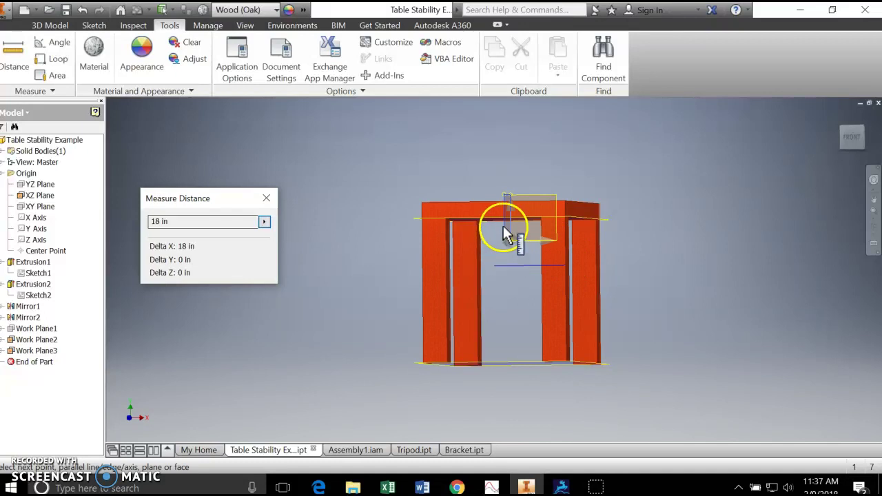
pyautogui.click(873, 243)
# - Face the table front head-on with the 18 in half-width measurement still displayed
pyautogui.click(557, 312)
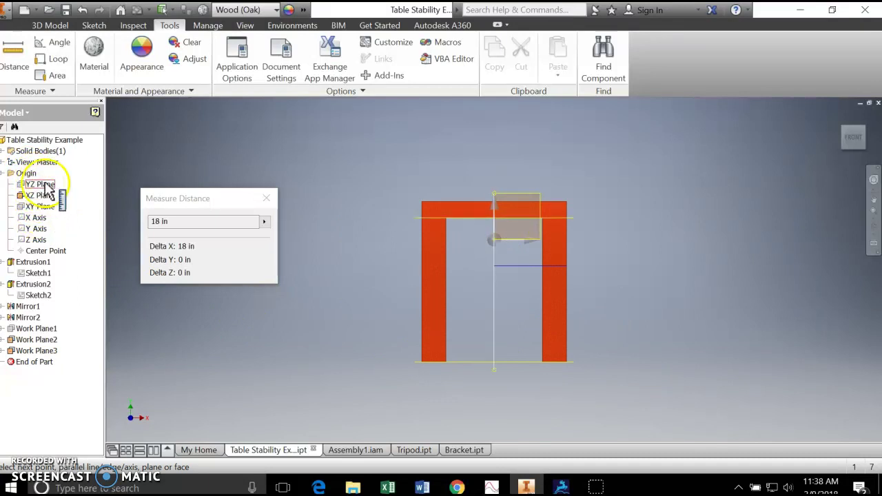
pyautogui.moveTo(477, 219)
pyautogui.mouseDown()
pyautogui.moveTo(473, 338)
pyautogui.moveTo(528, 362)
pyautogui.mouseUp()
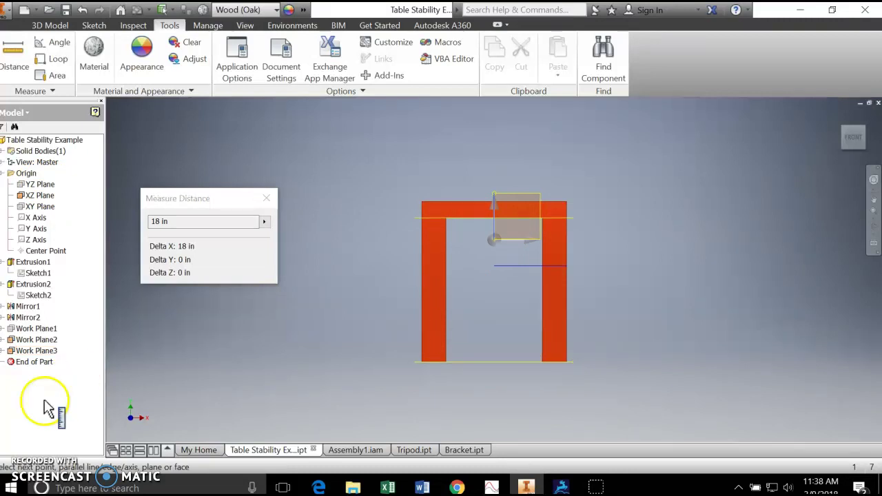